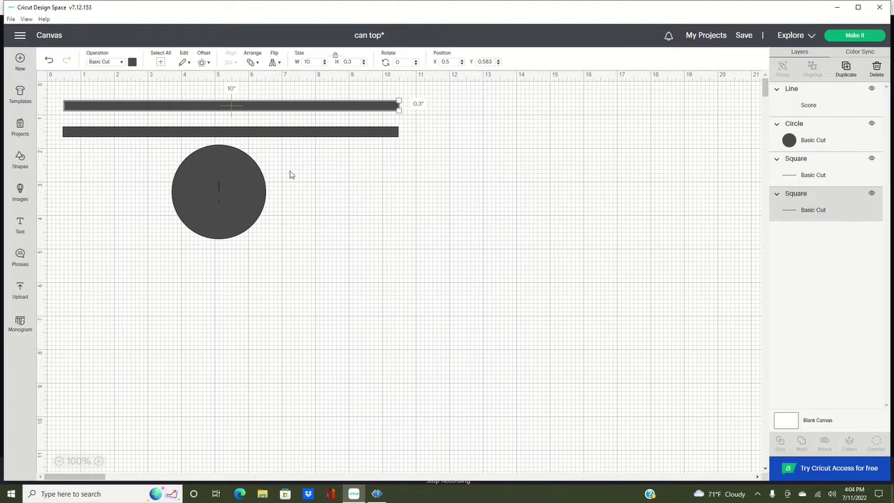
Add a new circle from Shapes and move it below the strips
{"action": "left_click", "coordinate": [20, 162]}
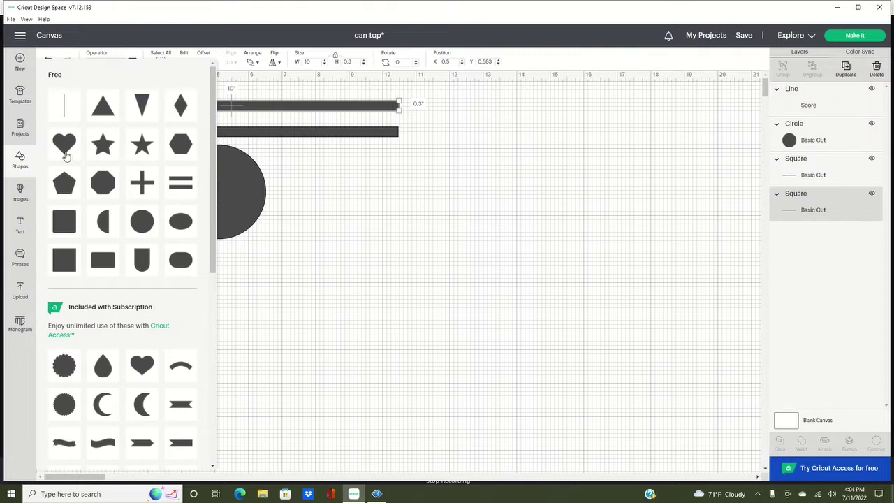
{"action": "left_click", "coordinate": [138, 227]}
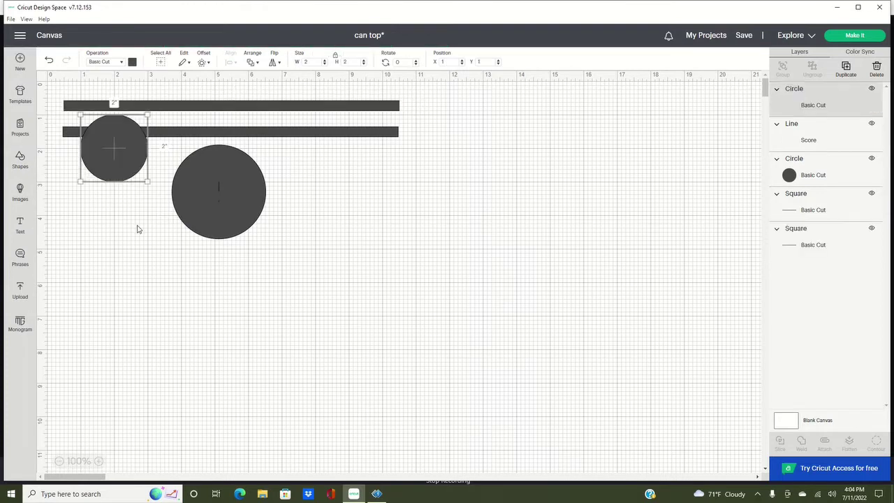
{"action": "mouse_move", "coordinate": [120, 165]}
{"action": "left_mouse_down"}
{"action": "mouse_move", "coordinate": [97, 204]}
{"action": "mouse_move", "coordinate": [154, 253]}
{"action": "left_mouse_up"}
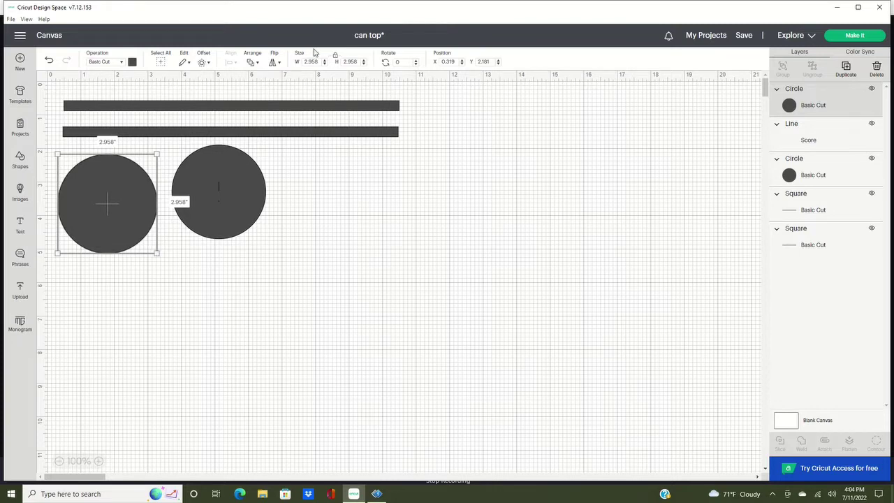
Resize the new circle to 3 inches wide and place it beside the first circle
{"action": "left_click_drag", "start_coordinate": [319, 61], "coordinate": [305, 64]}
{"action": "type", "text": "1"}
{"action": "key", "text": "Return"}
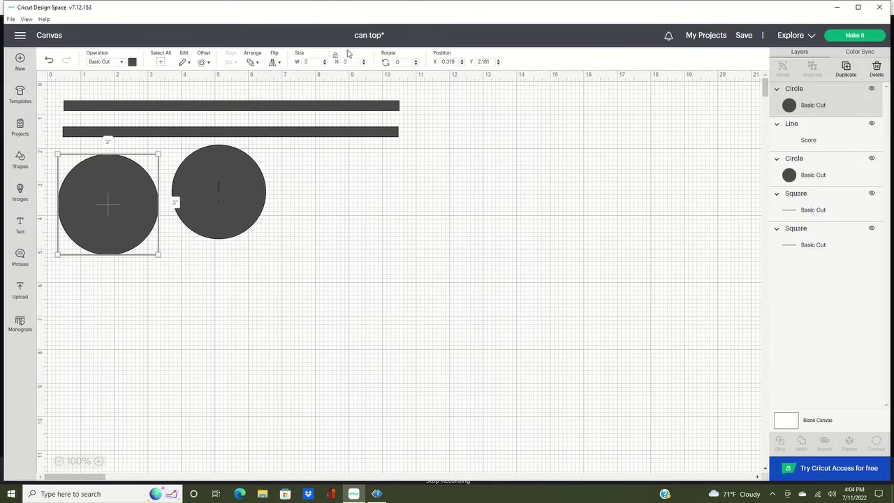
{"action": "mouse_move", "coordinate": [115, 222]}
{"action": "left_mouse_down"}
{"action": "mouse_move", "coordinate": [226, 208]}
{"action": "mouse_move", "coordinate": [333, 227]}
{"action": "left_mouse_up"}
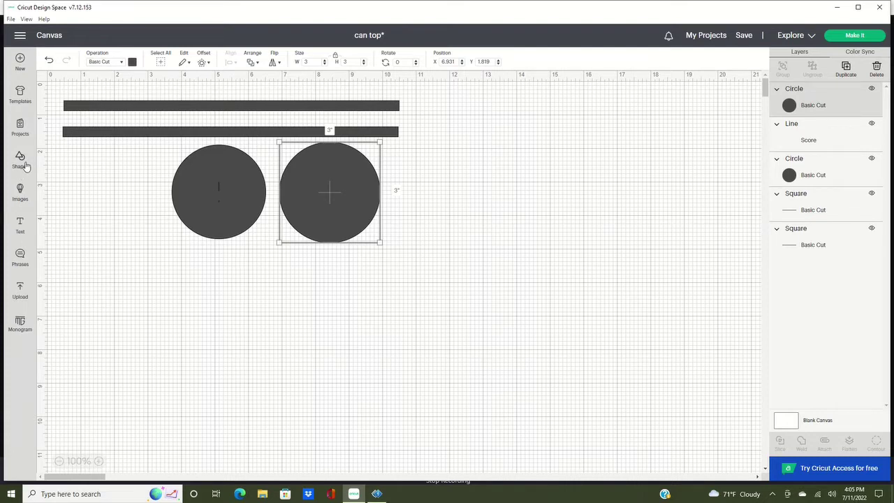
{"action": "left_click", "coordinate": [21, 161]}
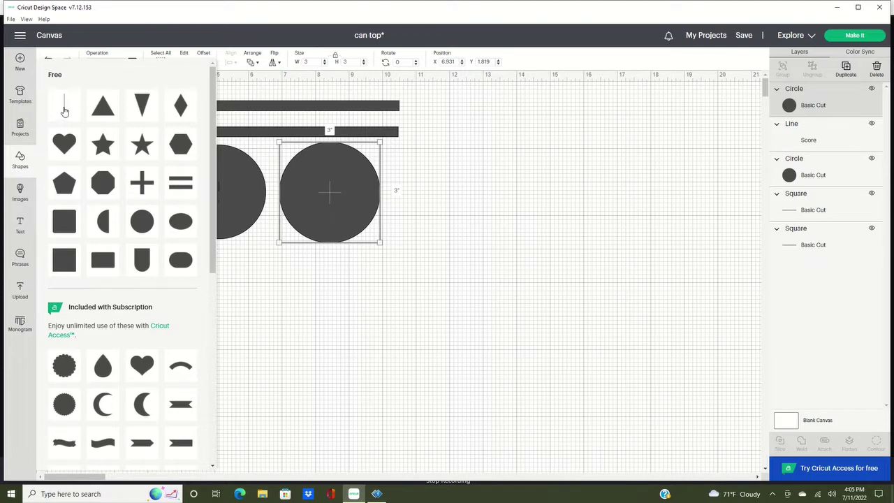
Add a score line, keeping its operation set to Score
{"action": "left_click", "coordinate": [64, 111]}
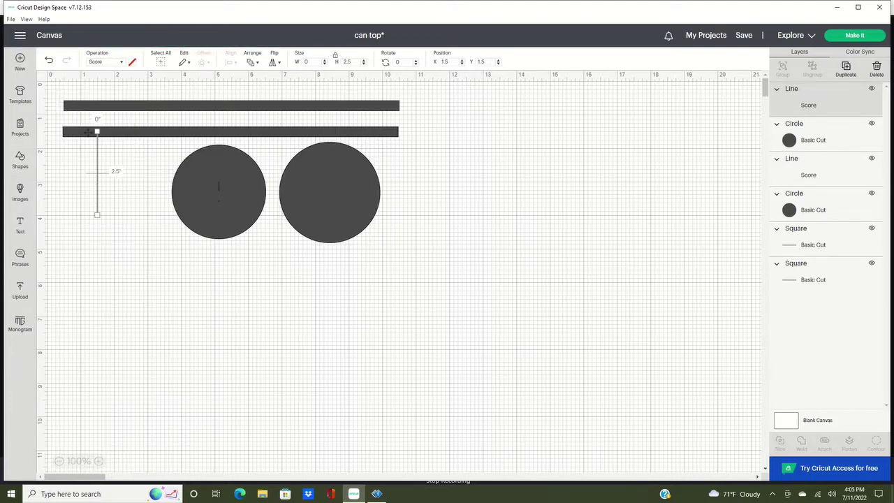
{"action": "left_click", "coordinate": [123, 63]}
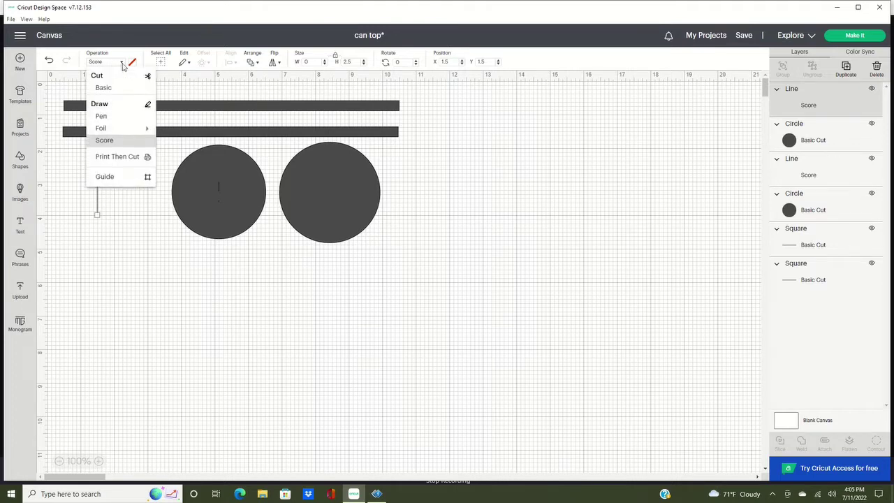
{"action": "left_click", "coordinate": [123, 64]}
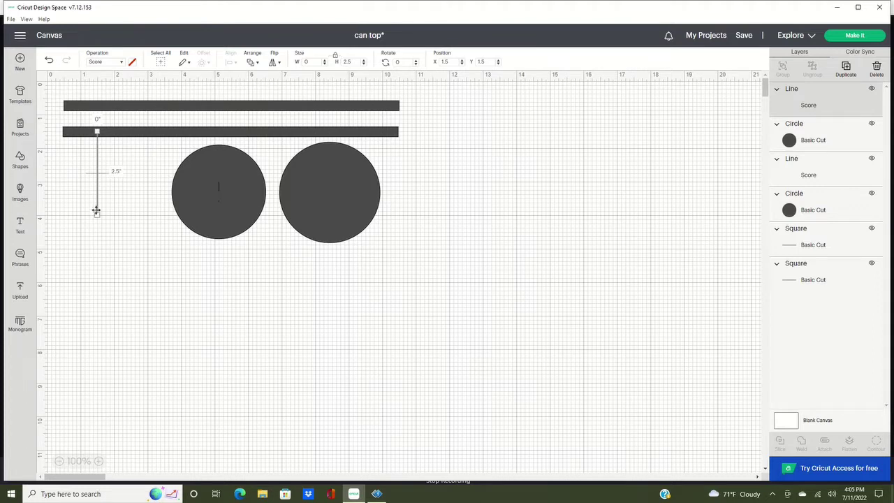
Shorten the score line to about 0.65 inch and centre it on the right circle, selecting both
{"action": "left_click_drag", "start_coordinate": [97, 131], "coordinate": [97, 187]}
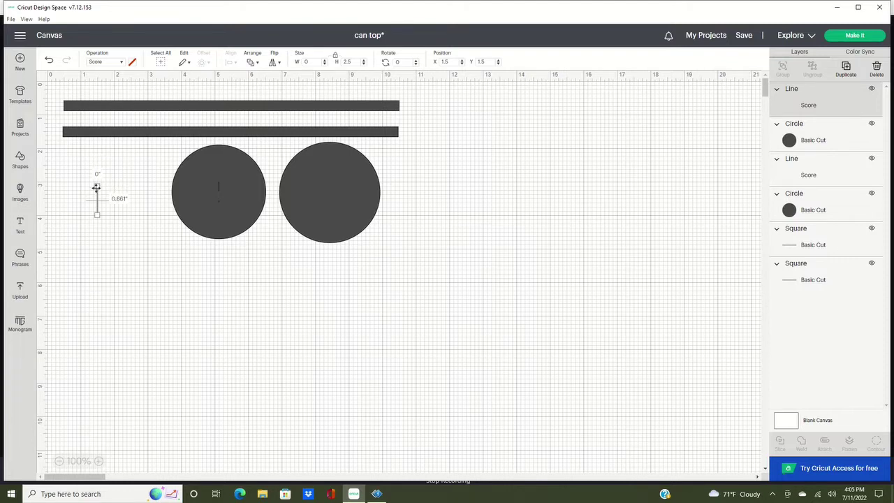
{"action": "left_click_drag", "start_coordinate": [97, 187], "coordinate": [96, 189]}
{"action": "left_click_drag", "start_coordinate": [96, 189], "coordinate": [101, 204]}
{"action": "left_click_drag", "start_coordinate": [100, 204], "coordinate": [100, 202]}
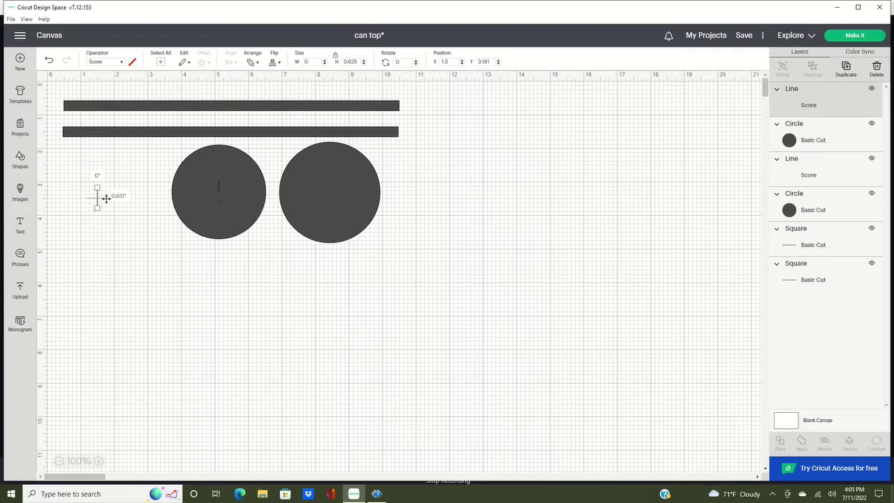
{"action": "left_click_drag", "start_coordinate": [100, 198], "coordinate": [101, 200]}
{"action": "left_click_drag", "start_coordinate": [98, 203], "coordinate": [330, 203]}
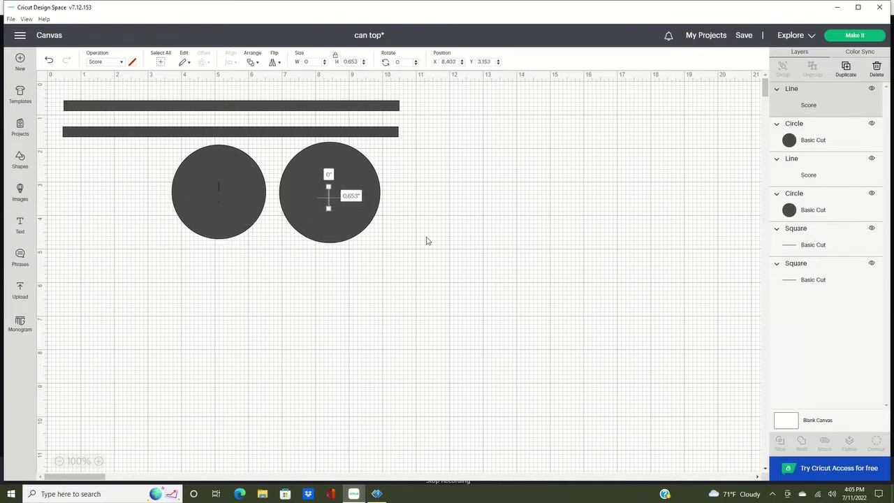
{"action": "left_click", "coordinate": [829, 136], "text": "shift"}
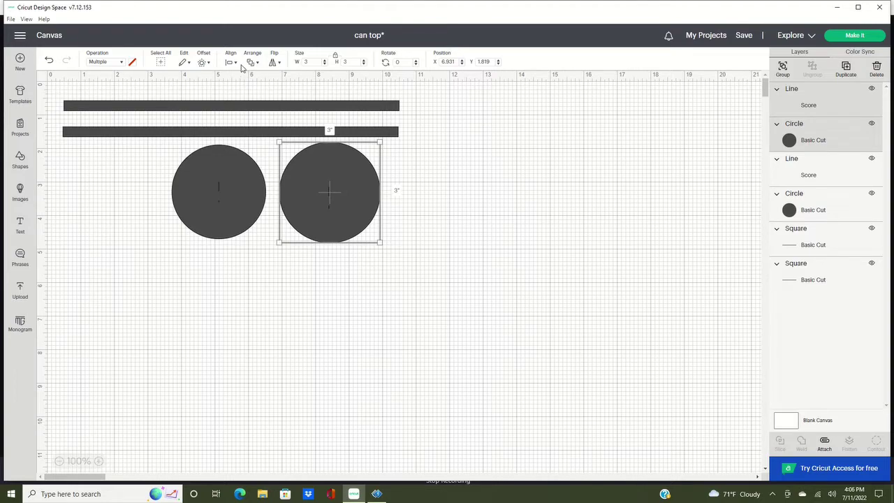
Centre the score line on the right circle with Align options
{"action": "left_click", "coordinate": [236, 63]}
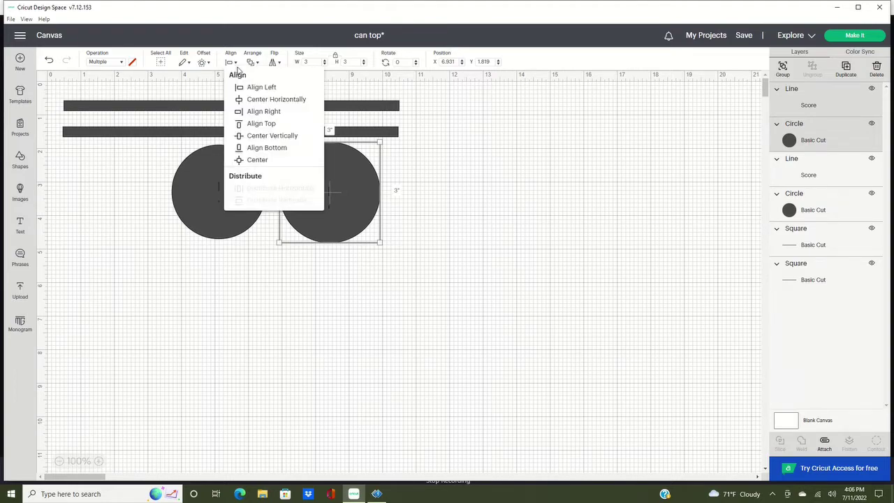
{"action": "left_click", "coordinate": [252, 105]}
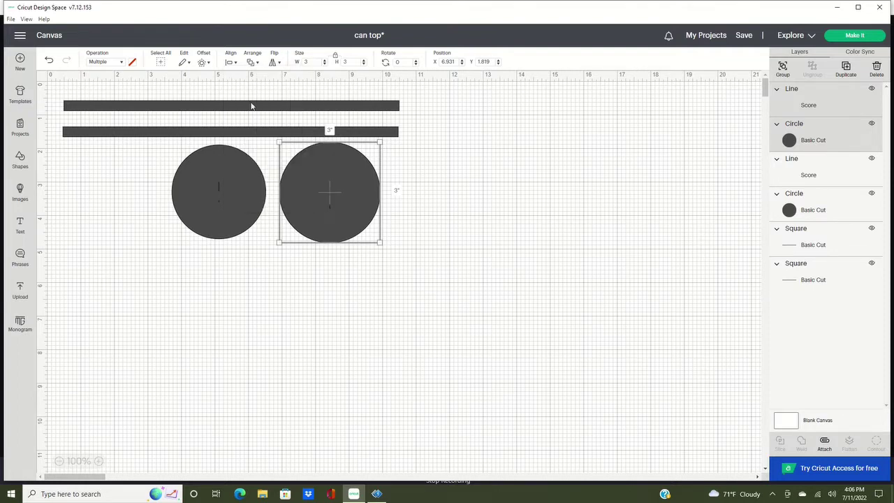
{"action": "left_click", "coordinate": [236, 65]}
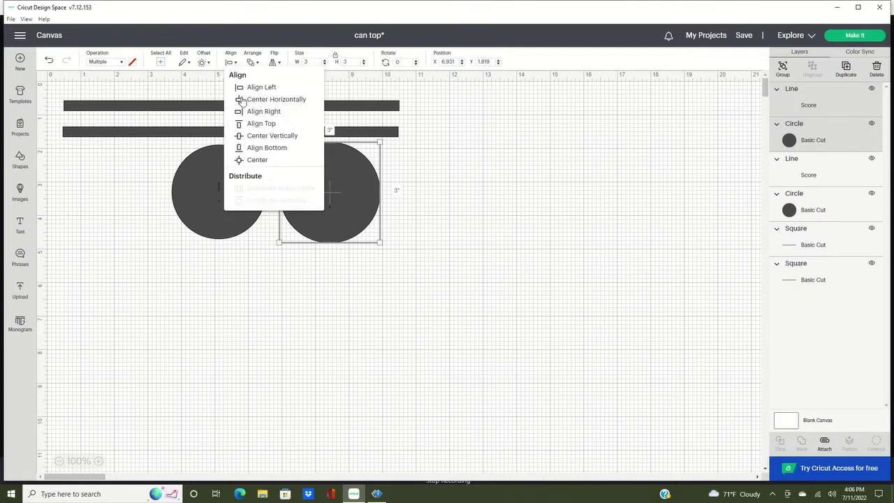
{"action": "left_click", "coordinate": [257, 160]}
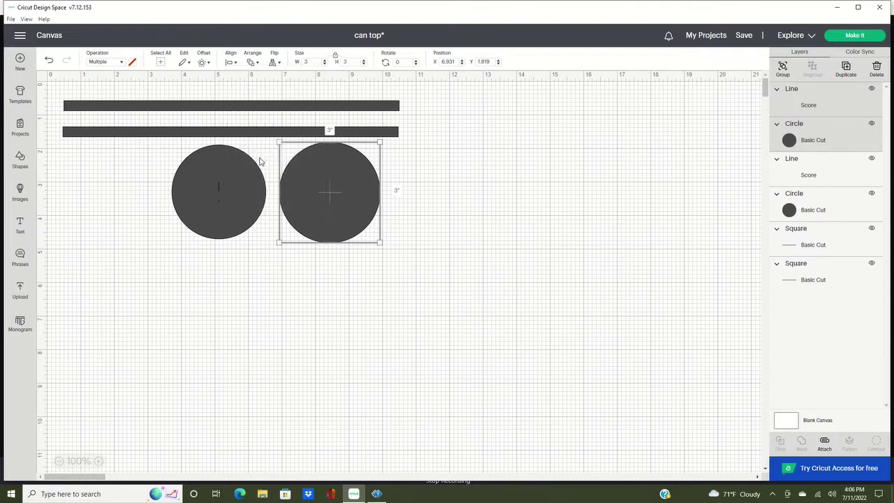
Attach the right circle and its score line together from the Layers panel
{"action": "left_click", "coordinate": [471, 267]}
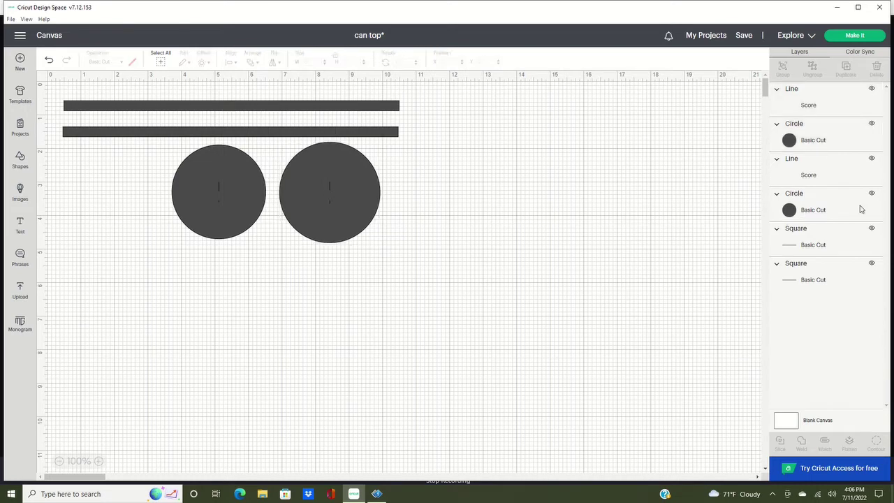
{"action": "left_click", "coordinate": [841, 136]}
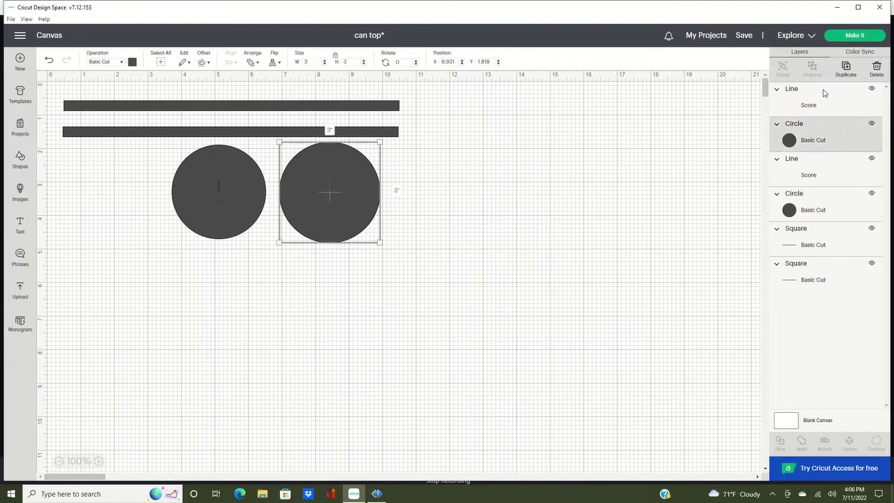
{"action": "left_click", "coordinate": [827, 107], "text": "shift"}
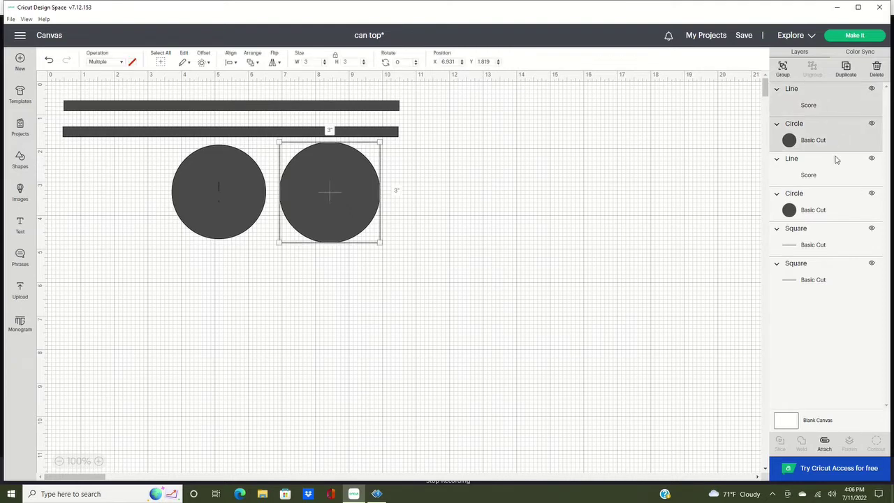
{"action": "left_click", "coordinate": [825, 443]}
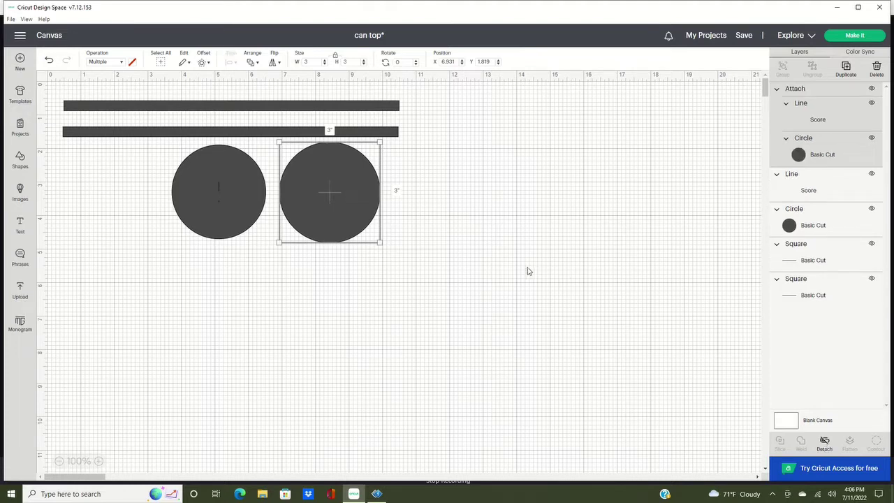
Move the left circle down and to the left
{"action": "left_click", "coordinate": [440, 206]}
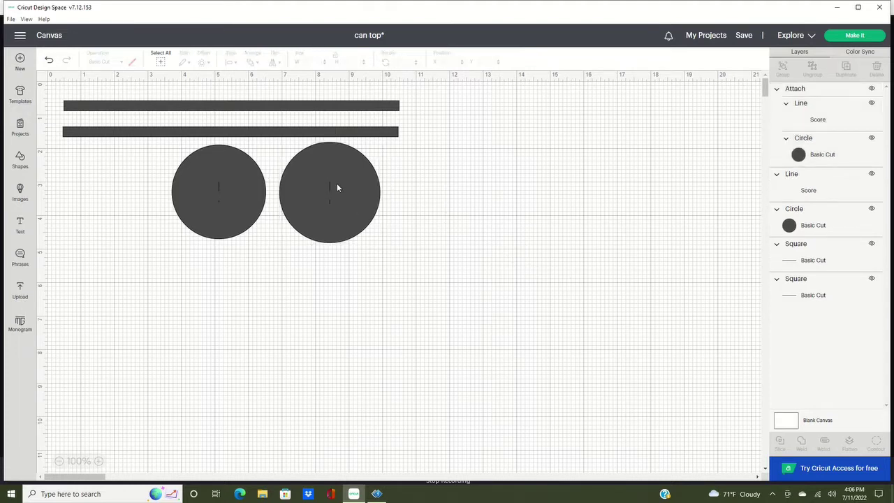
{"action": "left_click", "coordinate": [238, 210]}
{"action": "mouse_move", "coordinate": [235, 212]}
{"action": "left_mouse_down"}
{"action": "mouse_move", "coordinate": [205, 253]}
{"action": "mouse_move", "coordinate": [166, 253]}
{"action": "mouse_move", "coordinate": [188, 237]}
{"action": "left_mouse_up"}
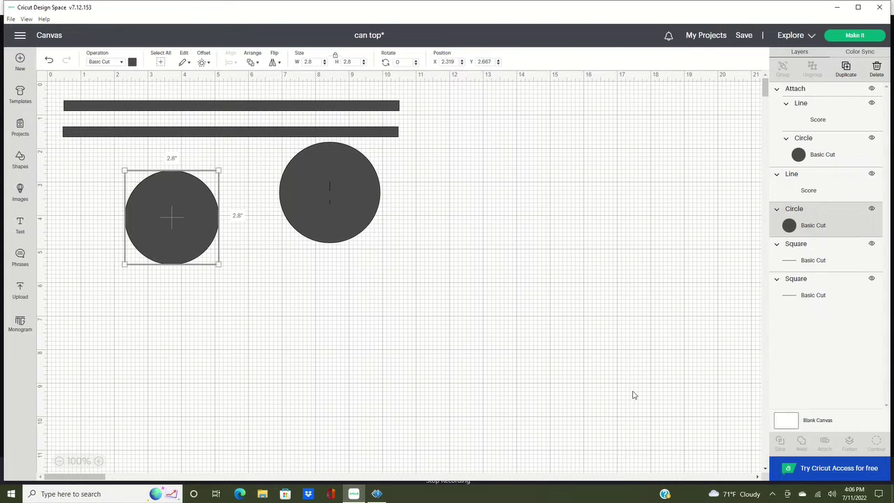
Delete the extra circle and the stray small score line
{"action": "left_click", "coordinate": [873, 76]}
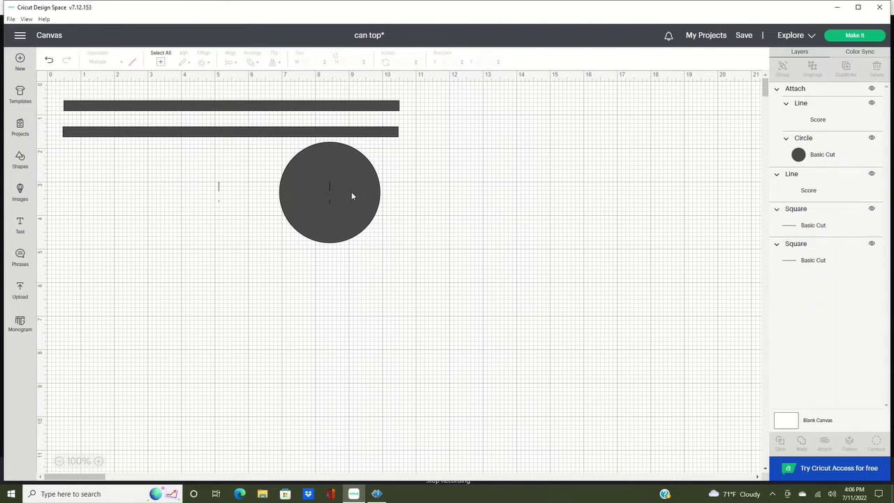
{"action": "left_click", "coordinate": [218, 187]}
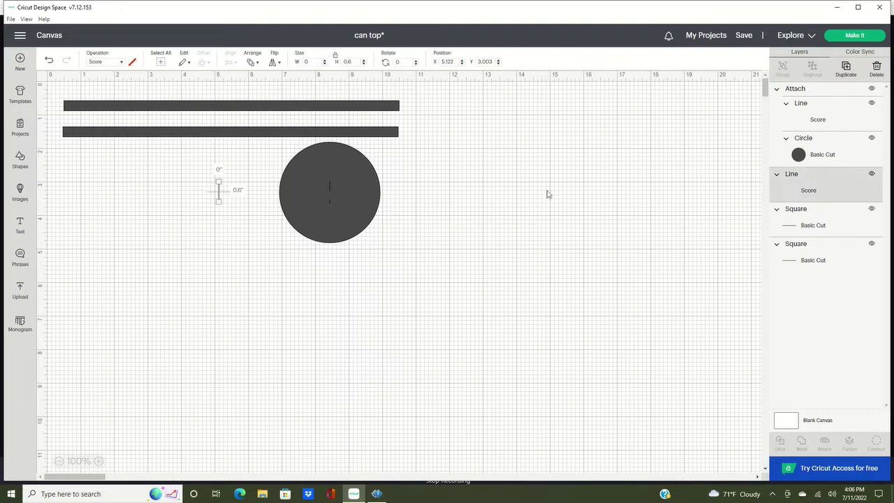
{"action": "left_click", "coordinate": [876, 74]}
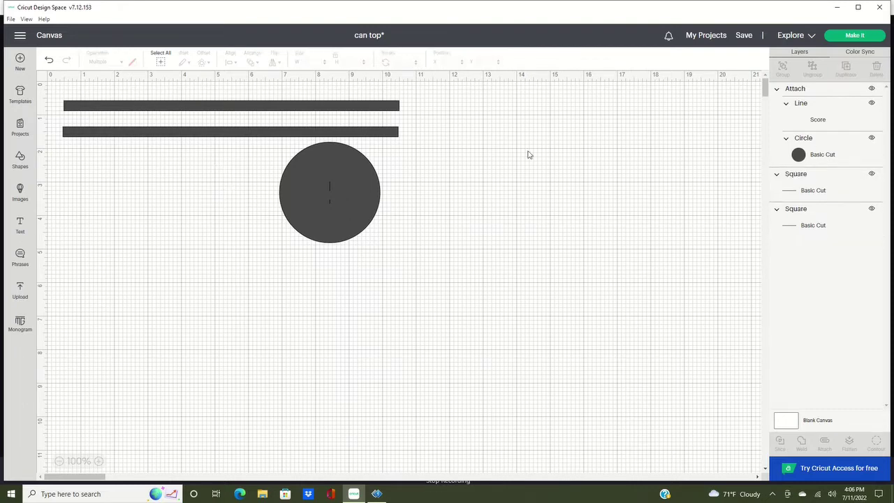
Move the attached circle group left under the bars and select its Circle layer
{"action": "left_click_drag", "start_coordinate": [334, 232], "coordinate": [137, 239]}
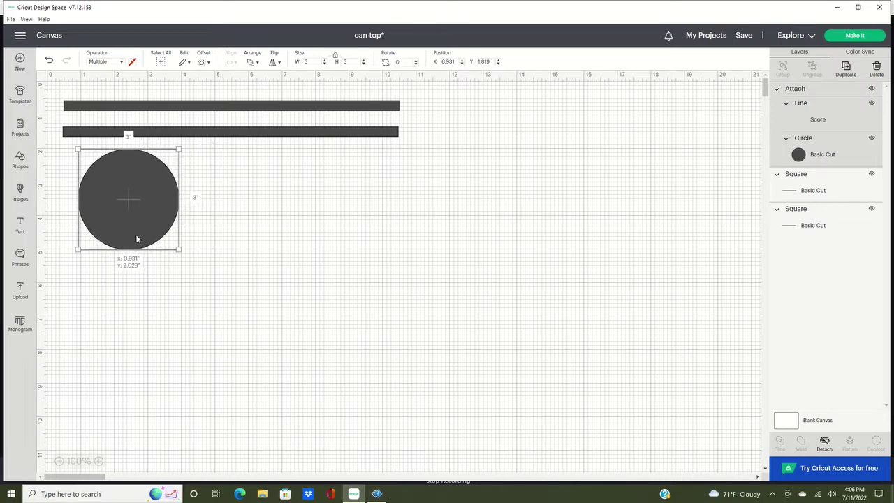
{"action": "left_click", "coordinate": [205, 230]}
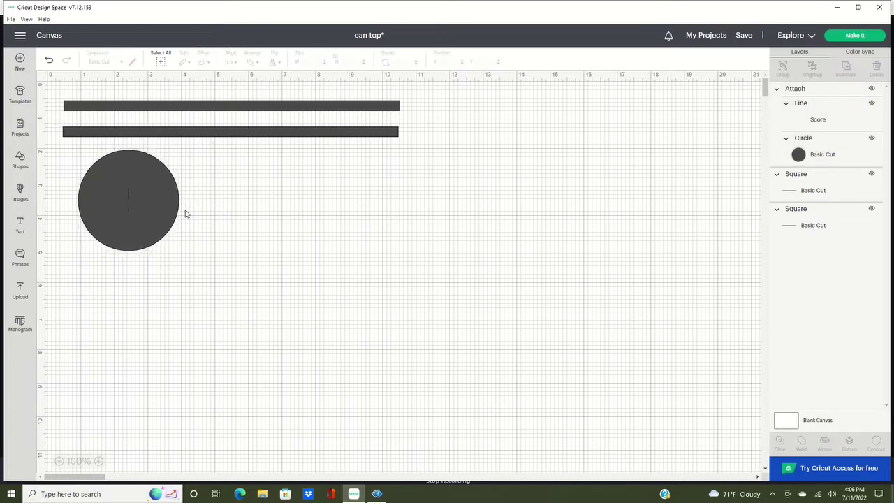
{"action": "left_click", "coordinate": [159, 208]}
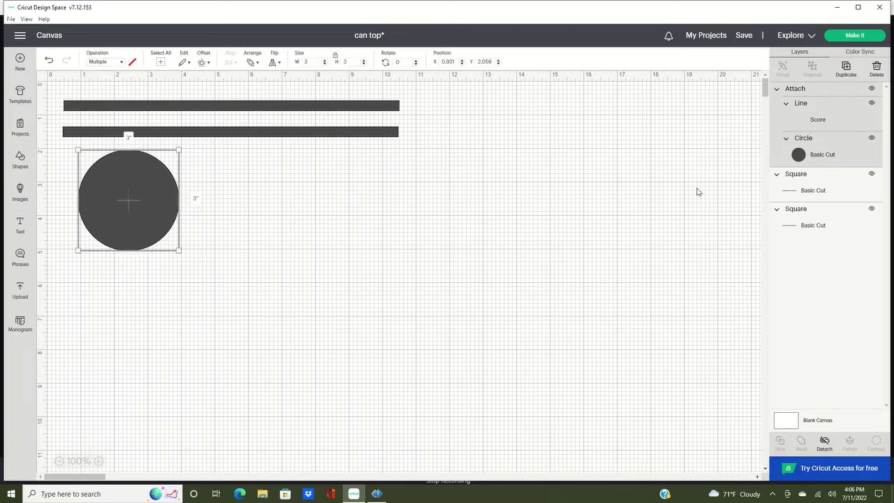
{"action": "left_click", "coordinate": [800, 155]}
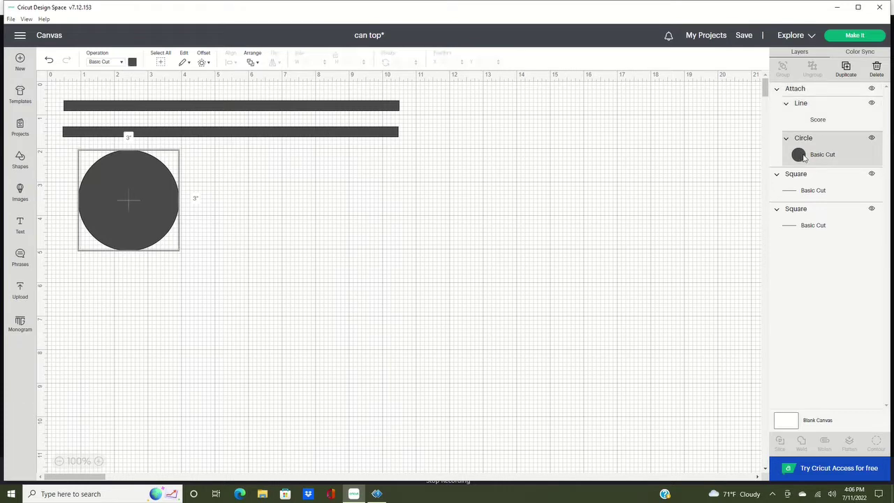
{"action": "left_click", "coordinate": [786, 140]}
{"action": "left_click", "coordinate": [786, 141]}
Recolour the 3-inch circle light pink from Material colors, then select the top bar
{"action": "left_click", "coordinate": [133, 63]}
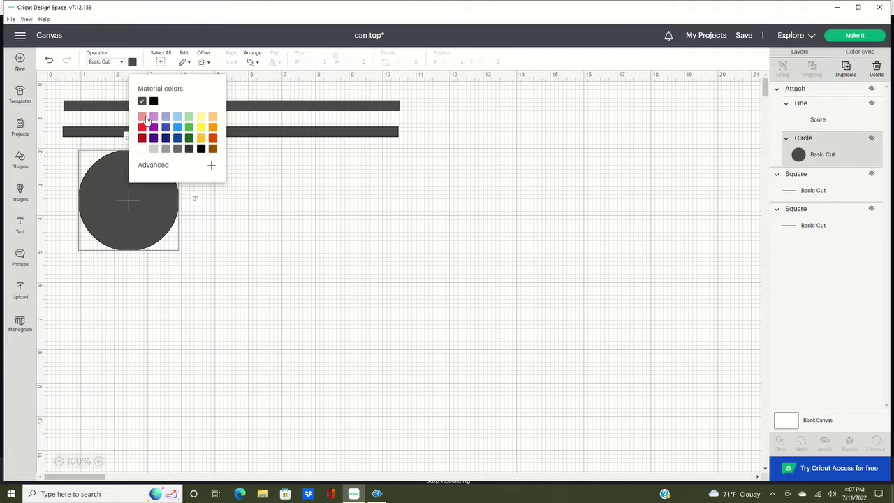
{"action": "left_click", "coordinate": [144, 118]}
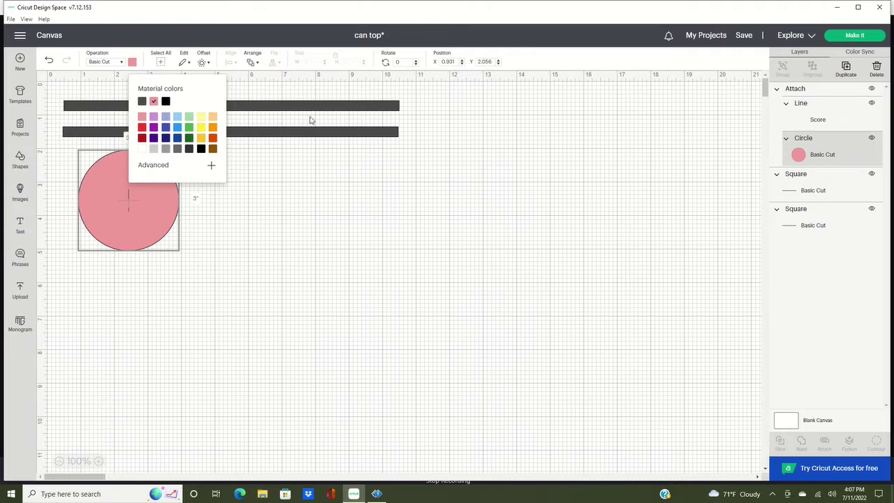
{"action": "left_click", "coordinate": [315, 199]}
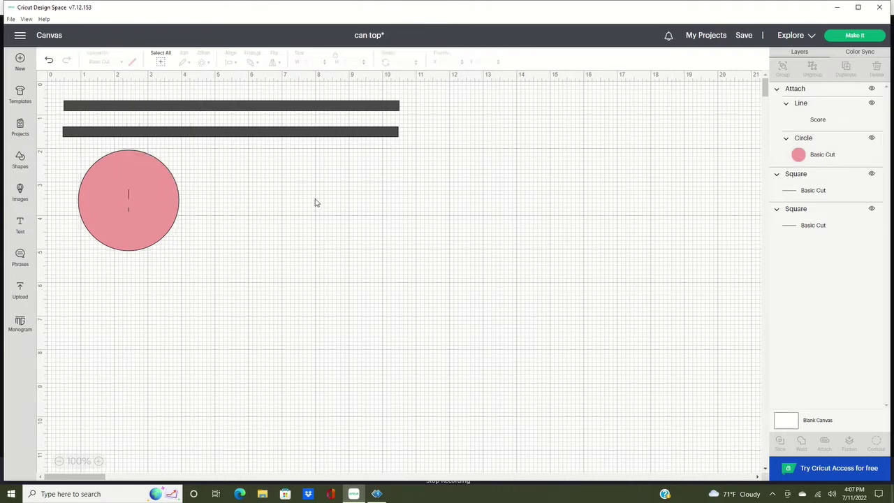
{"action": "left_click", "coordinate": [243, 110]}
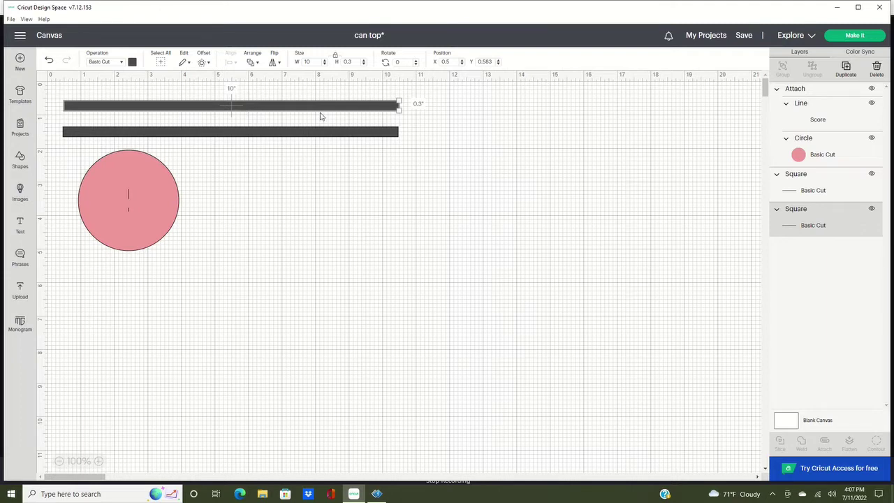
{"action": "left_click", "coordinate": [24, 166]}
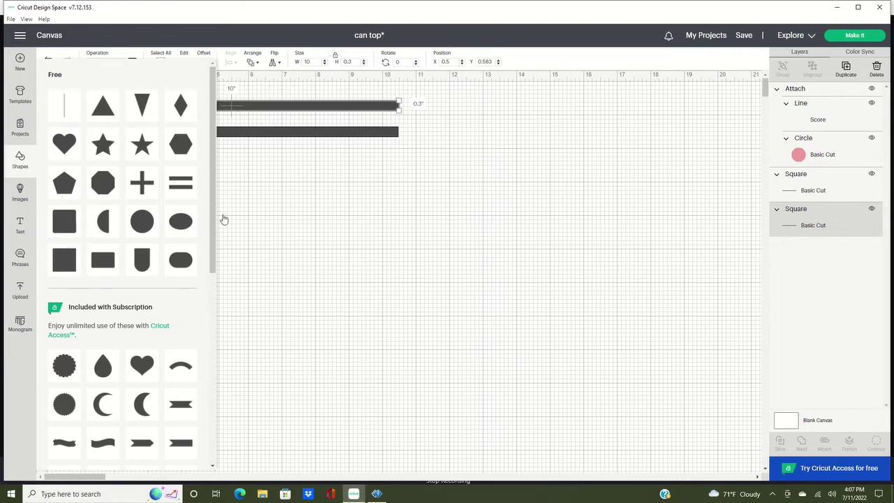
Set the top bar's height to 0.5 inch
{"action": "left_click", "coordinate": [250, 186]}
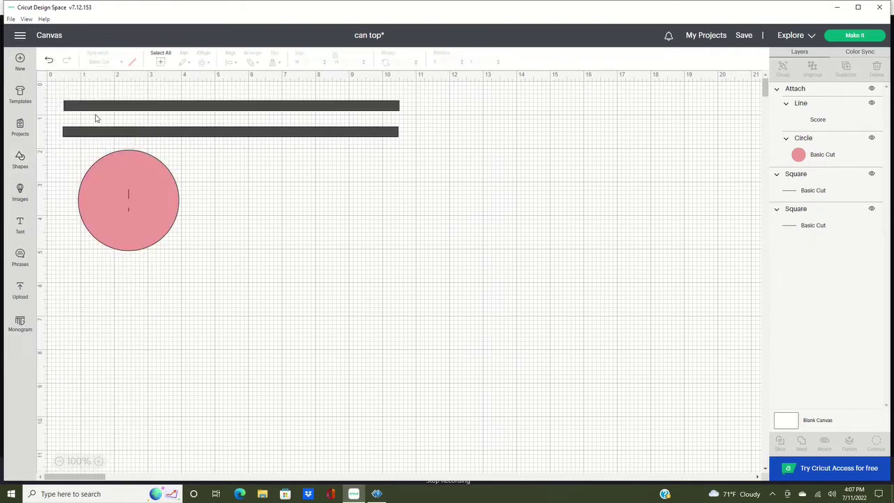
{"action": "left_click", "coordinate": [75, 109]}
{"action": "type", "text": "0.5"}
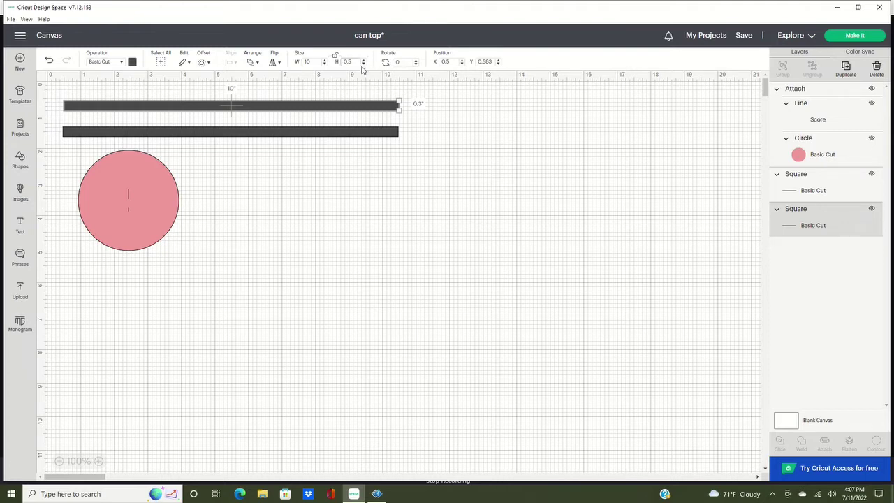
{"action": "key", "text": "Return"}
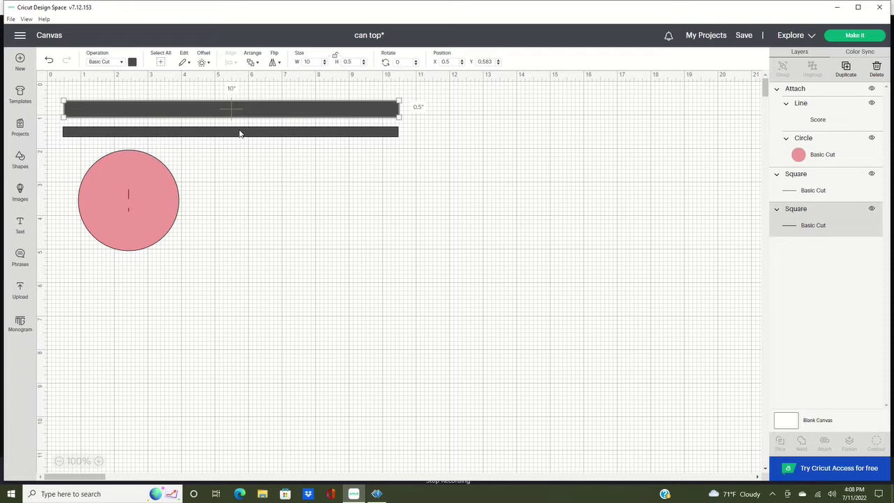
Duplicate the second bar into a 10 × 0.4 inch strip and move the pink circle lower
{"action": "left_click", "coordinate": [241, 133]}
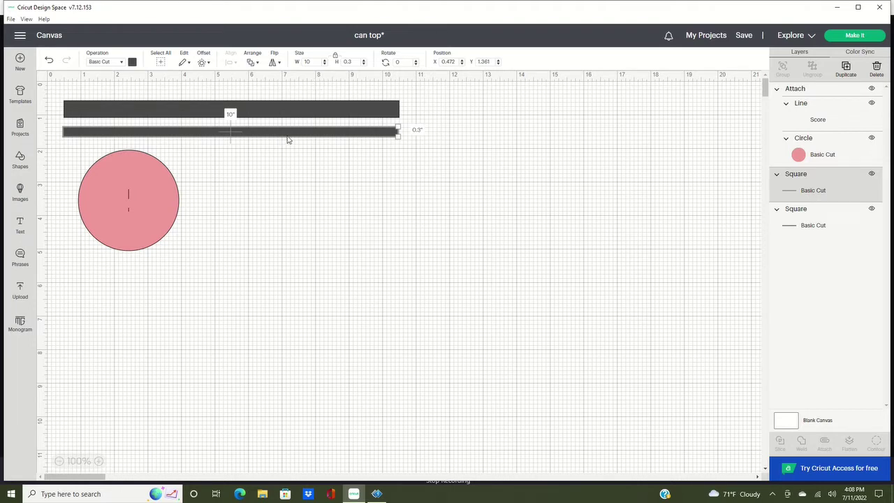
{"action": "left_click", "coordinate": [847, 74]}
{"action": "left_click_drag", "start_coordinate": [319, 155], "coordinate": [385, 154]}
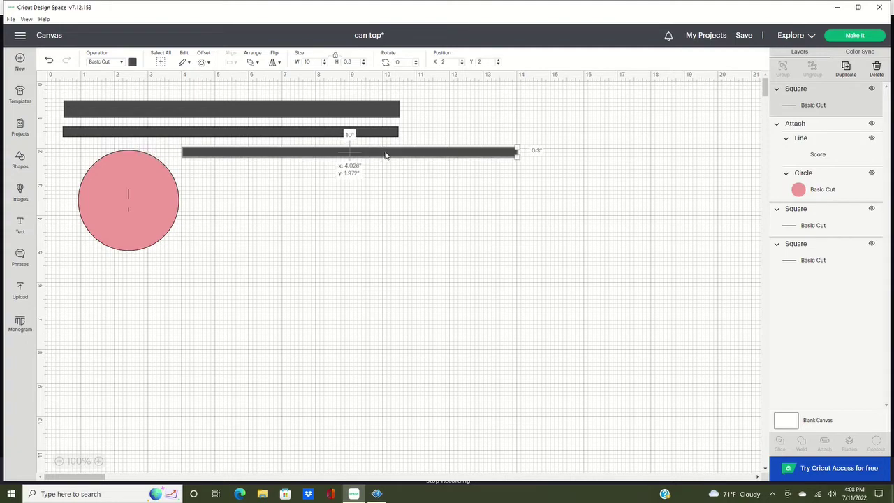
{"action": "left_click", "coordinate": [365, 62]}
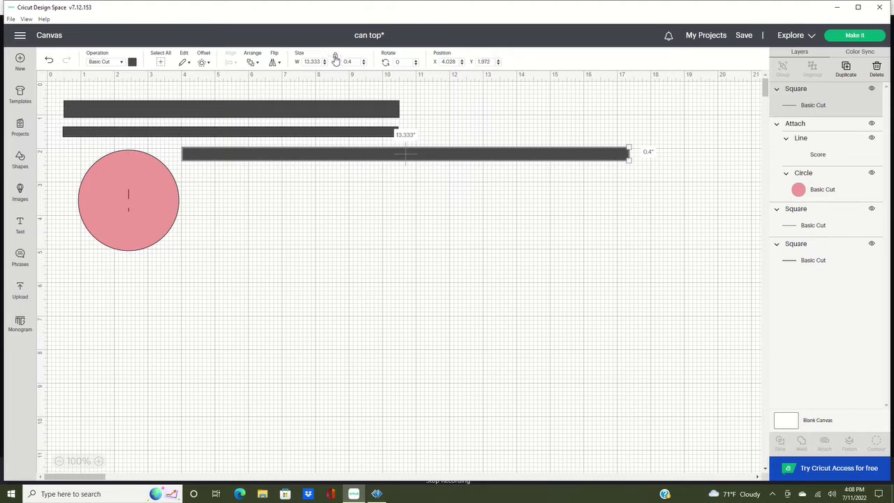
{"action": "left_click_drag", "start_coordinate": [320, 61], "coordinate": [304, 62]}
{"action": "type", "text": "10"}
{"action": "key", "text": "Return"}
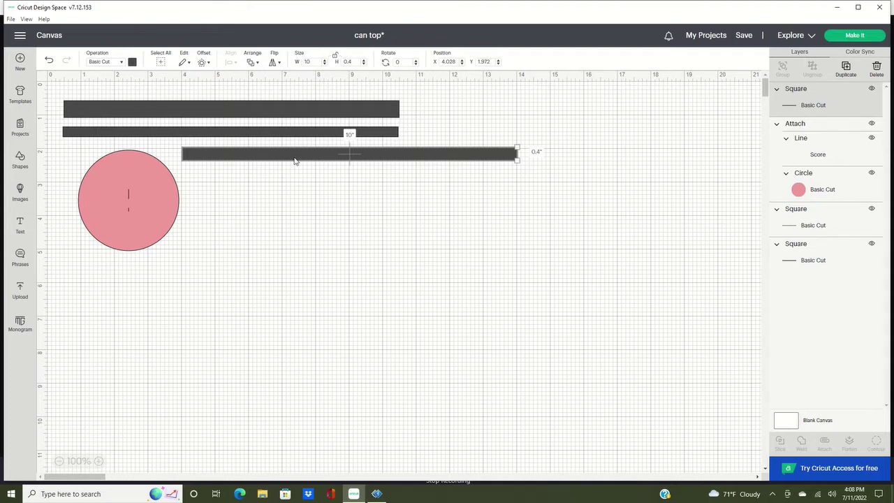
{"action": "left_click_drag", "start_coordinate": [167, 217], "coordinate": [161, 266]}
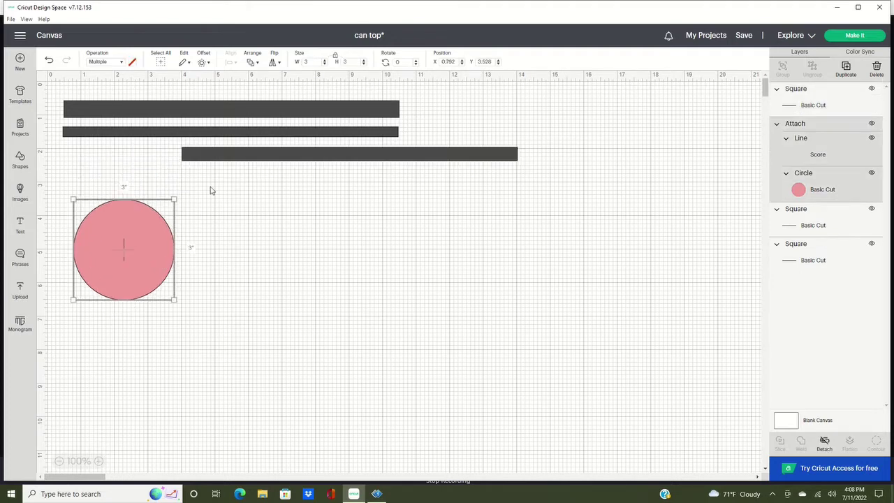
Line up the third bar under the others and make the numeral 8 pink
{"action": "left_click_drag", "start_coordinate": [213, 157], "coordinate": [116, 168]}
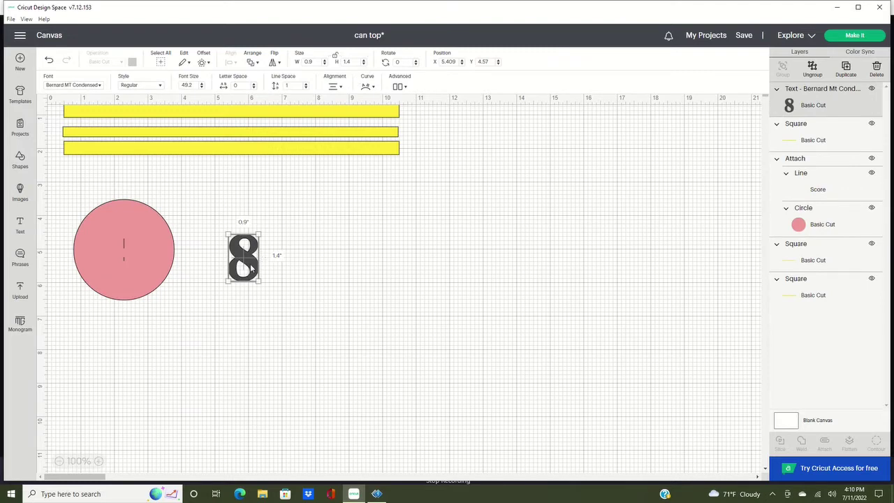
{"action": "mouse_move", "coordinate": [250, 264]}
{"action": "left_mouse_down"}
{"action": "mouse_move", "coordinate": [130, 264]}
{"action": "mouse_move", "coordinate": [253, 264]}
{"action": "left_mouse_up"}
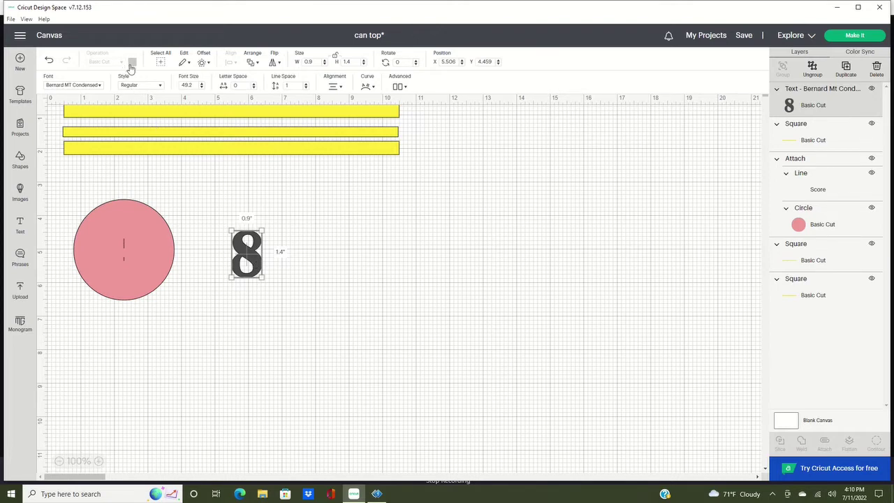
{"action": "left_click", "coordinate": [282, 265]}
{"action": "left_click", "coordinate": [252, 262]}
{"action": "left_click", "coordinate": [133, 62]}
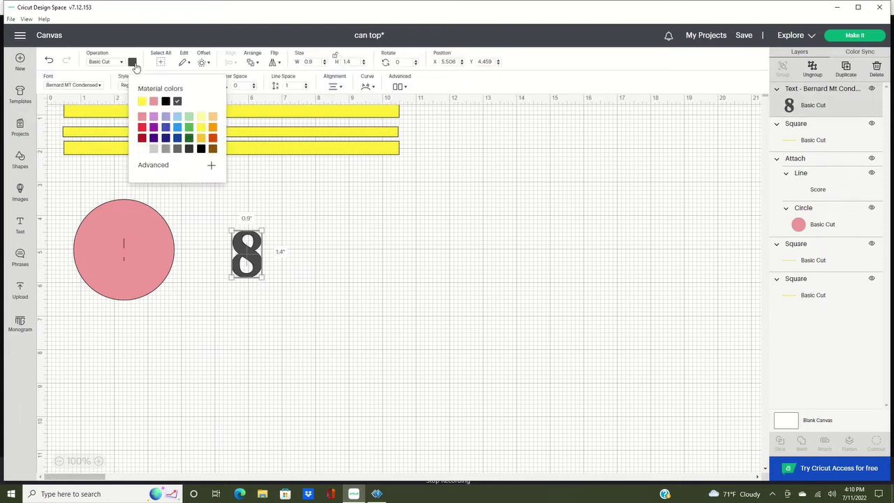
{"action": "left_click", "coordinate": [154, 101]}
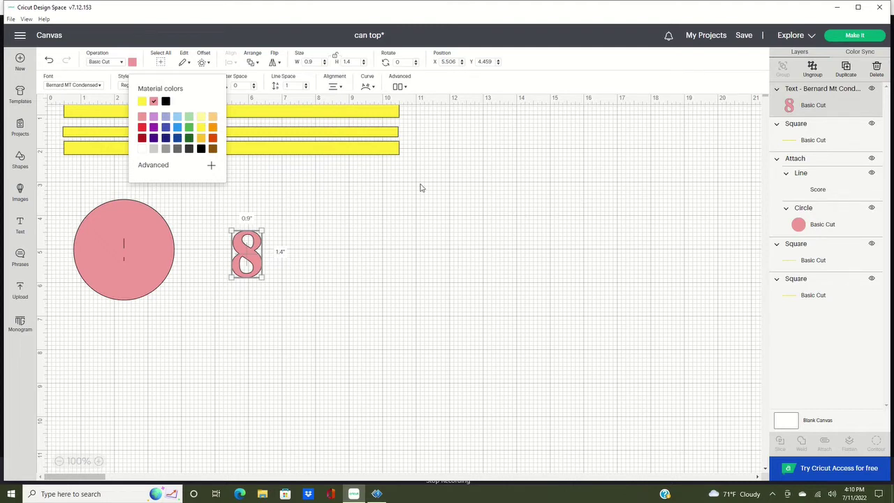
Create a thin offset outline of about 0.083 inch around the 8 and colour it yellow
{"action": "left_click", "coordinate": [209, 64]}
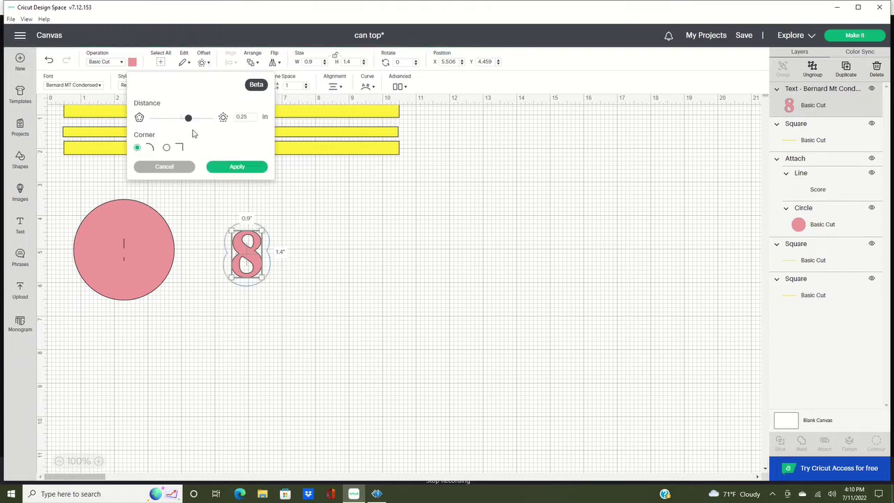
{"action": "left_click_drag", "start_coordinate": [189, 120], "coordinate": [184, 122]}
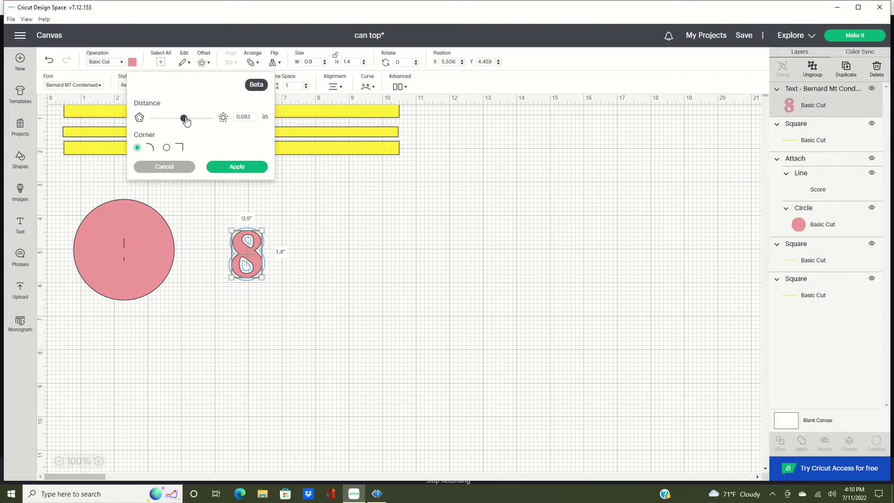
{"action": "left_click", "coordinate": [236, 167]}
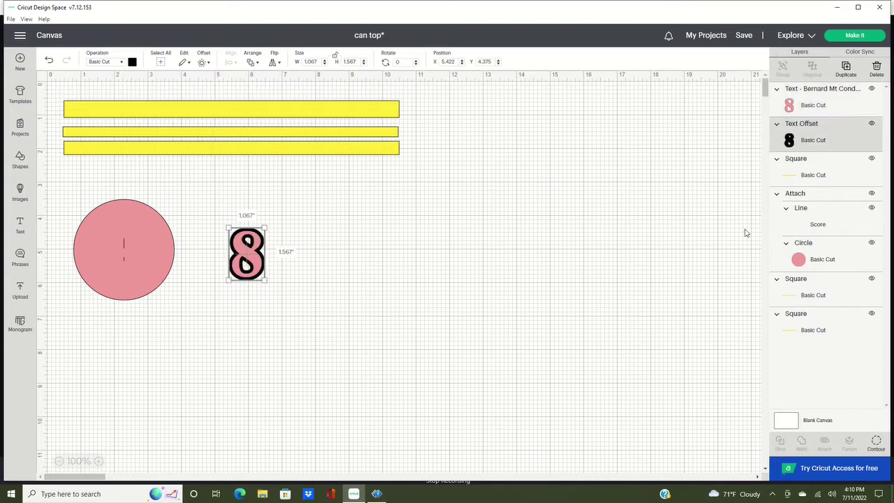
{"action": "left_click", "coordinate": [133, 63]}
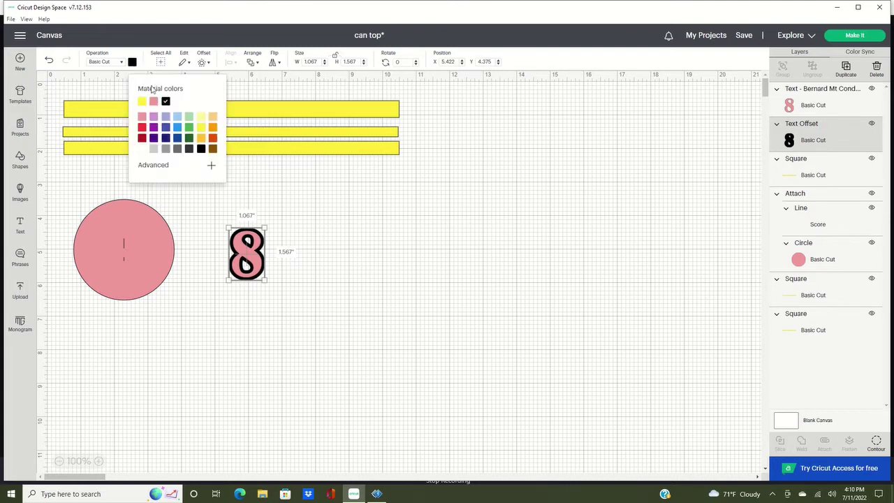
{"action": "left_click", "coordinate": [142, 102]}
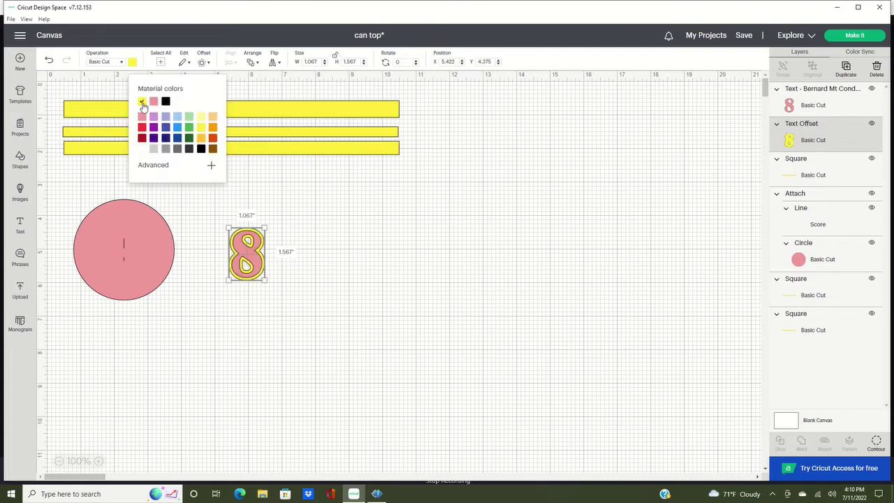
{"action": "left_click", "coordinate": [316, 272]}
Add a pennant as a slim tab below the yellow offset 8, layered behind it
{"action": "left_click_drag", "start_coordinate": [253, 263], "coordinate": [303, 263]}
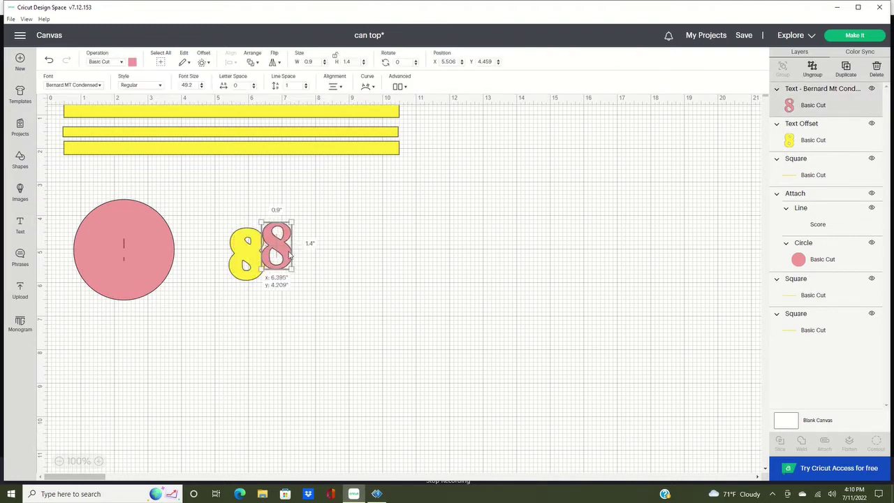
{"action": "left_click", "coordinate": [248, 264]}
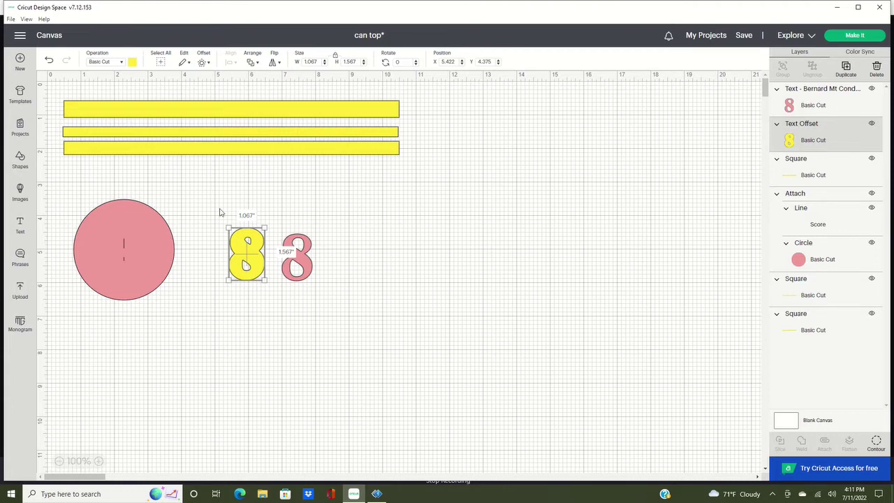
{"action": "left_click", "coordinate": [21, 166]}
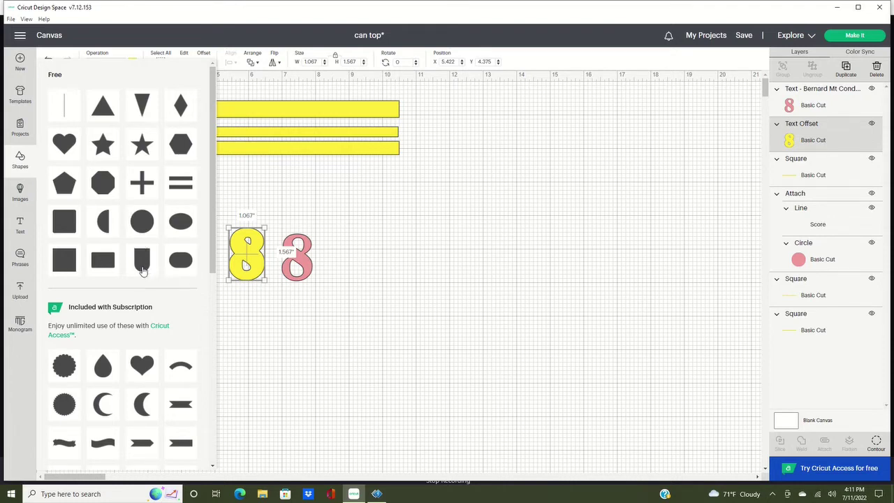
{"action": "left_click", "coordinate": [143, 271]}
{"action": "left_click_drag", "start_coordinate": [152, 253], "coordinate": [234, 296]}
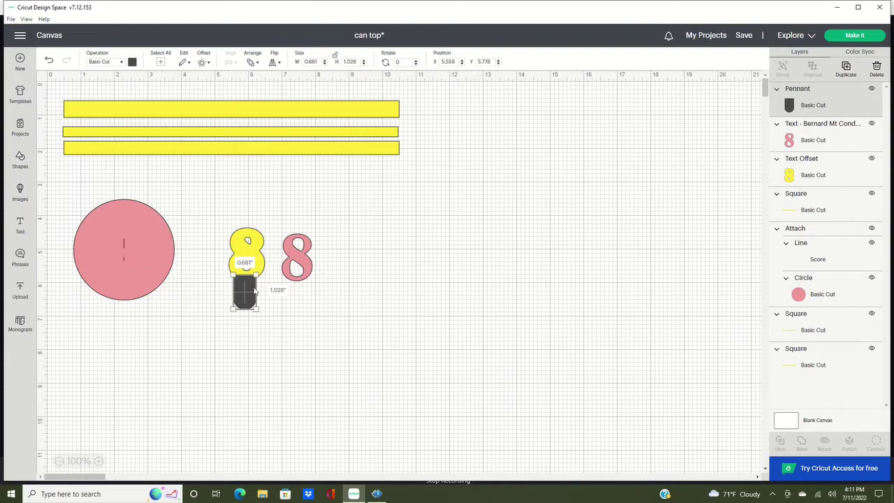
{"action": "left_click_drag", "start_coordinate": [264, 259], "coordinate": [255, 260]}
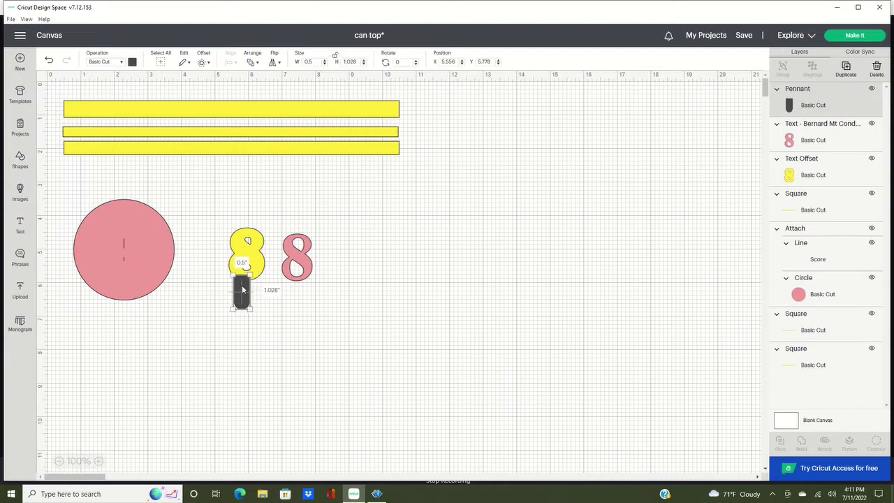
{"action": "left_click", "coordinate": [343, 208]}
{"action": "left_click_drag", "start_coordinate": [812, 106], "coordinate": [810, 178]}
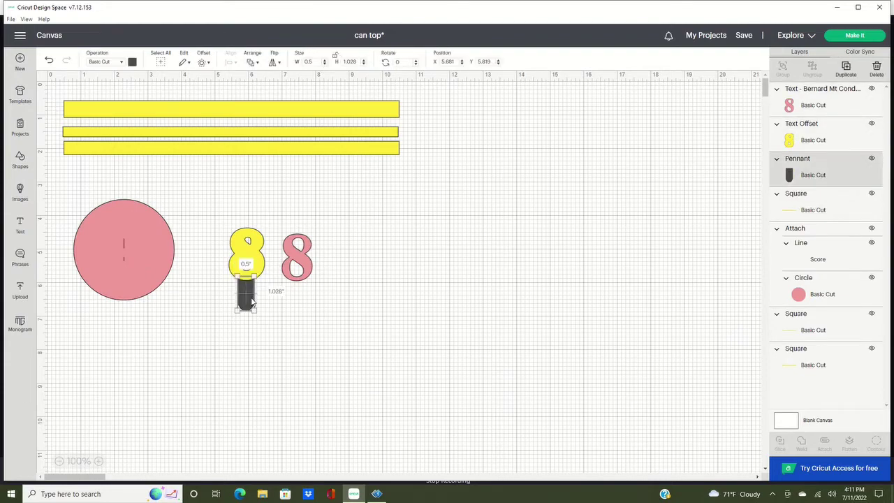
Try shortening the pennant tab's height, then undo the change
{"action": "left_click", "coordinate": [248, 297]}
{"action": "left_click", "coordinate": [363, 61]}
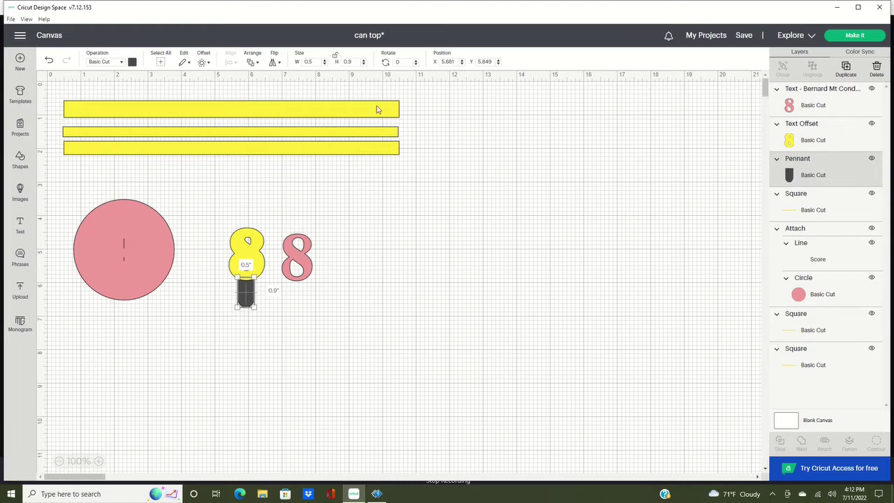
{"action": "left_click", "coordinate": [363, 66]}
{"action": "left_click", "coordinate": [375, 124]}
{"action": "left_click", "coordinate": [259, 269]}
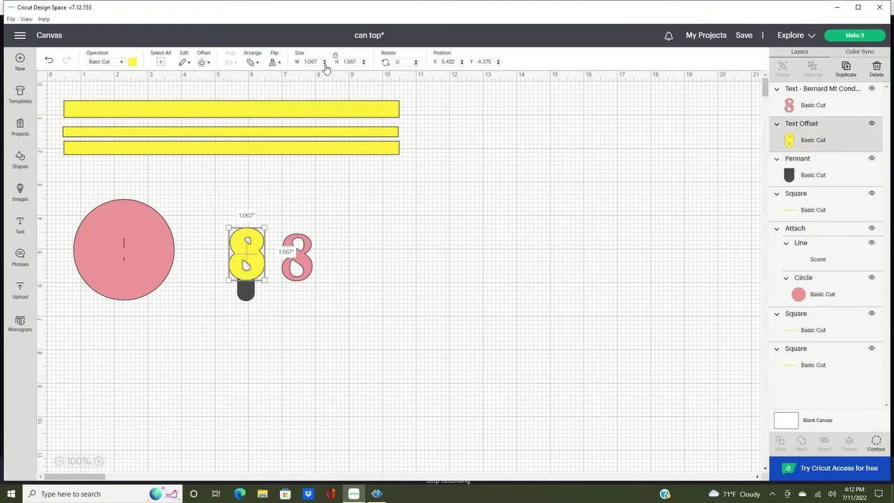
{"action": "left_click", "coordinate": [49, 61]}
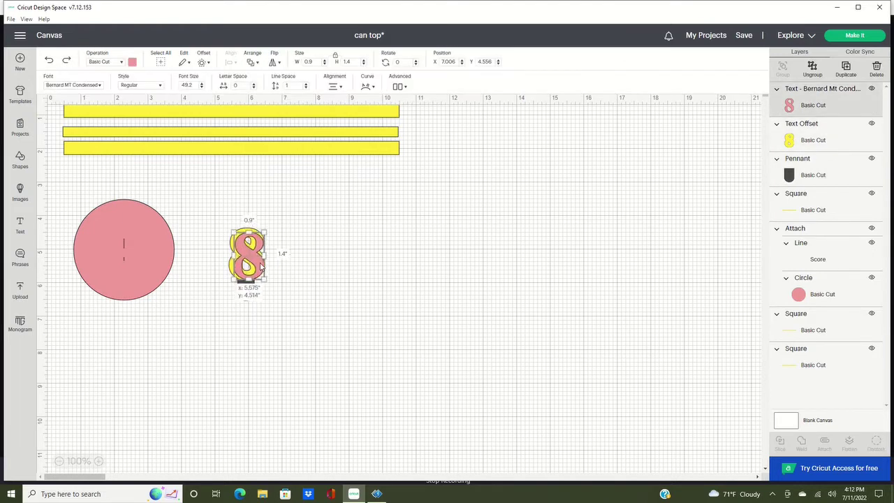
Weld the yellow 8 and tab into one shape and recolour it yellow
{"action": "left_click_drag", "start_coordinate": [215, 274], "coordinate": [262, 316]}
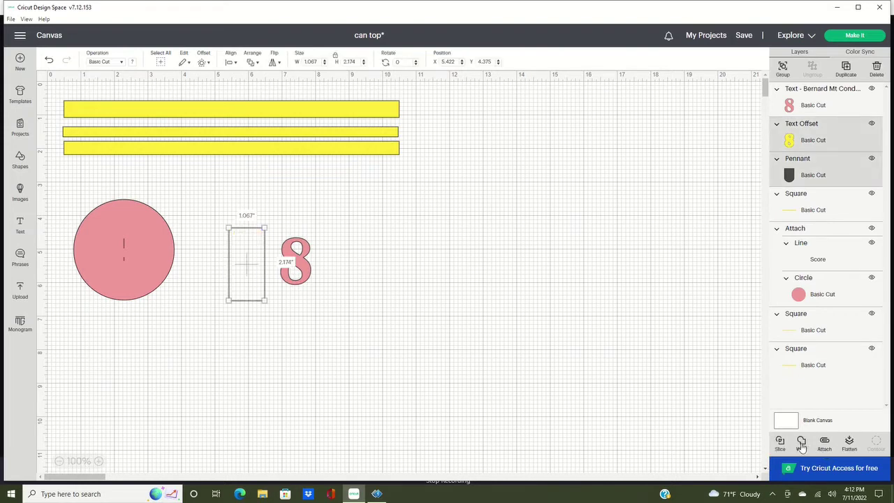
{"action": "left_click", "coordinate": [801, 444]}
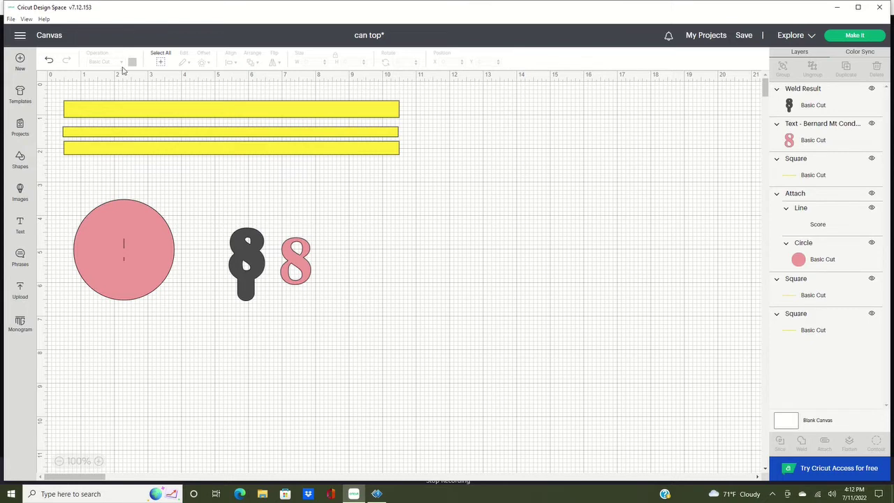
{"action": "left_click", "coordinate": [801, 106]}
{"action": "left_click", "coordinate": [132, 63]}
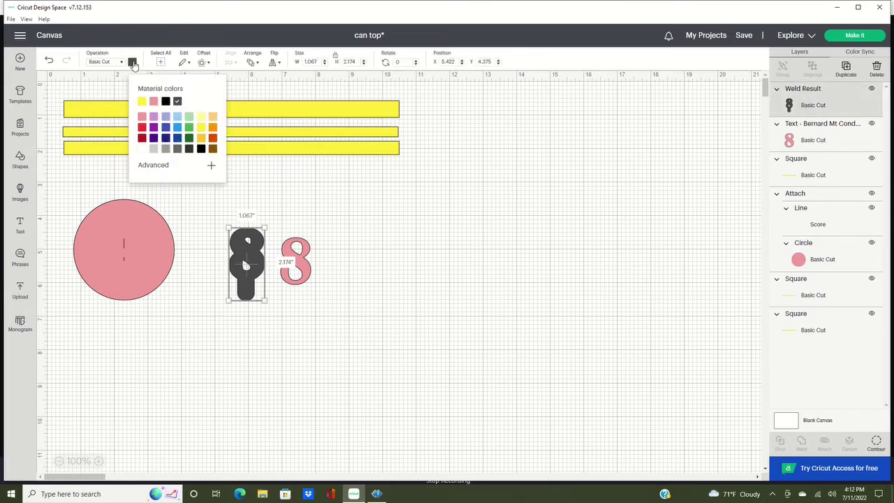
{"action": "left_click", "coordinate": [392, 277]}
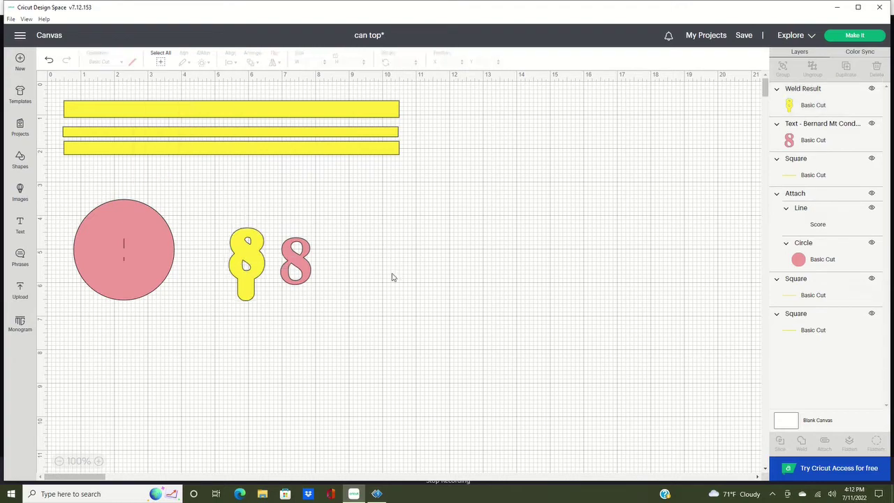
Layer the pink 8 on top of the welded yellow shape
{"action": "left_click_drag", "start_coordinate": [304, 275], "coordinate": [273, 266]}
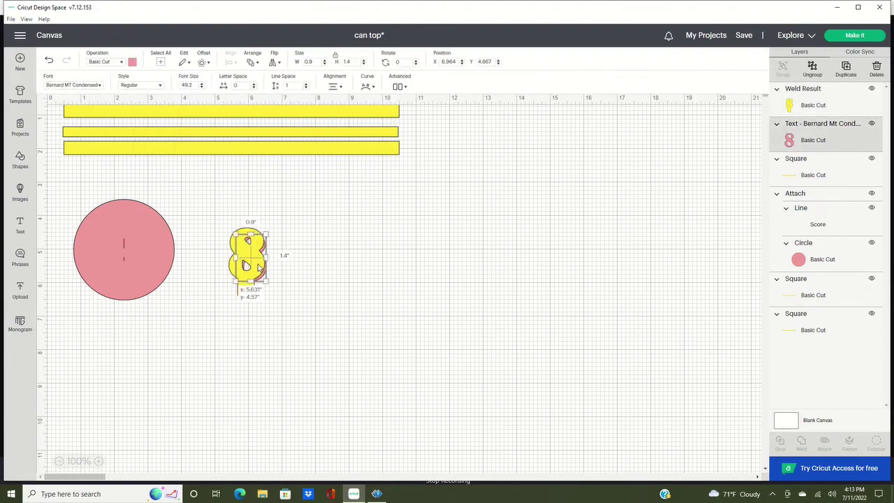
{"action": "left_click_drag", "start_coordinate": [829, 100], "coordinate": [827, 150]}
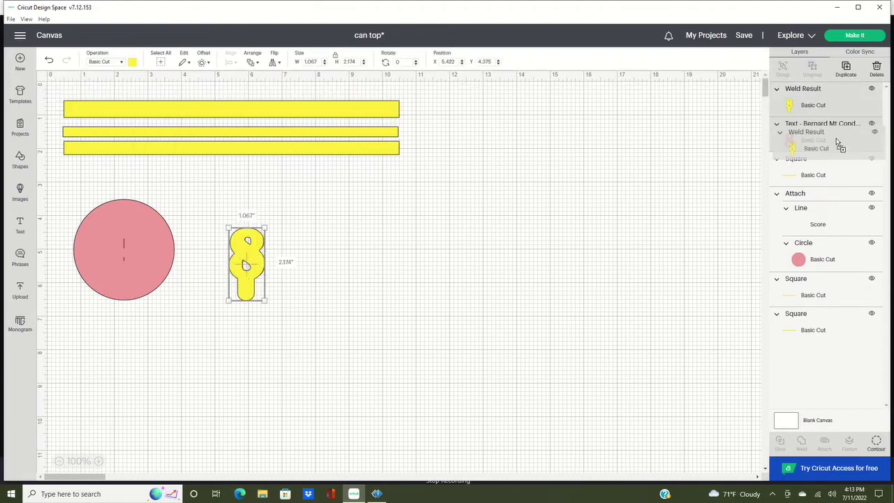
{"action": "left_click", "coordinate": [257, 262]}
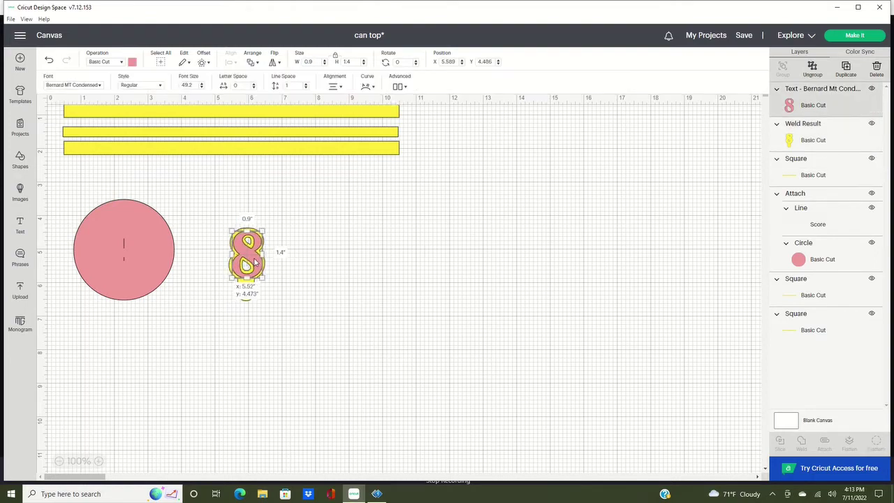
{"action": "left_click", "coordinate": [293, 265]}
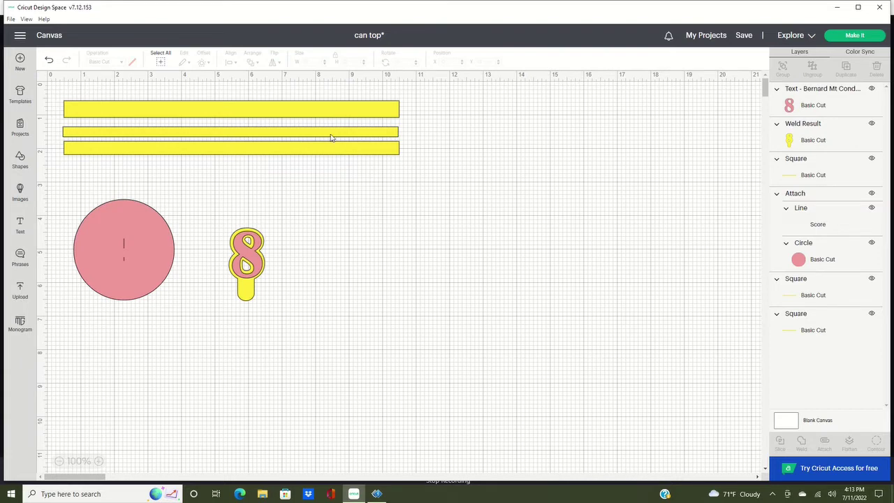